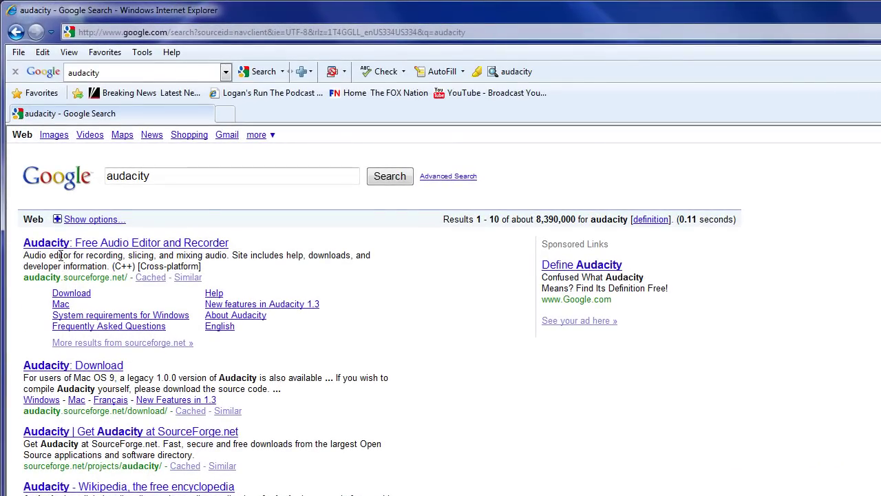
Open the audacity.sourceforge.net home page from the 'Audacity: Free Audio Editor and Recorder' result
{"action": "left_click", "coordinate": [63, 246]}
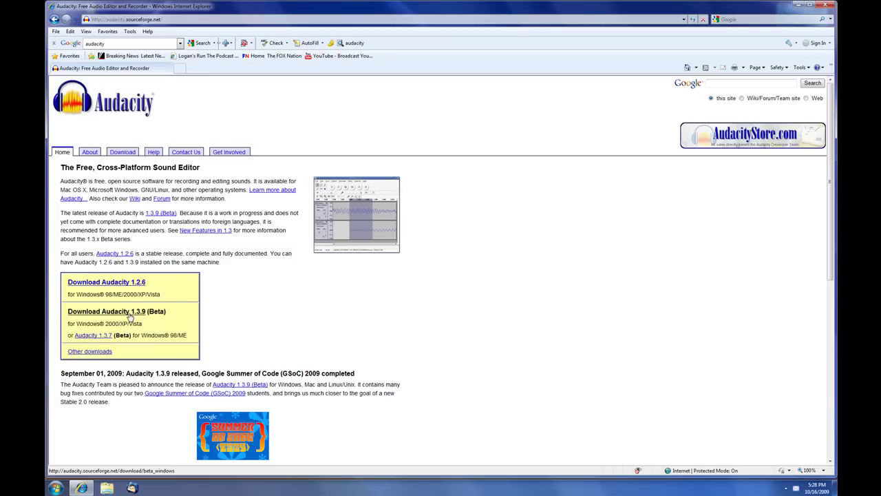
Close the browser, launch Audacity from its desktop icon, and dismiss the already-running warning
{"action": "left_click", "coordinate": [826, 5]}
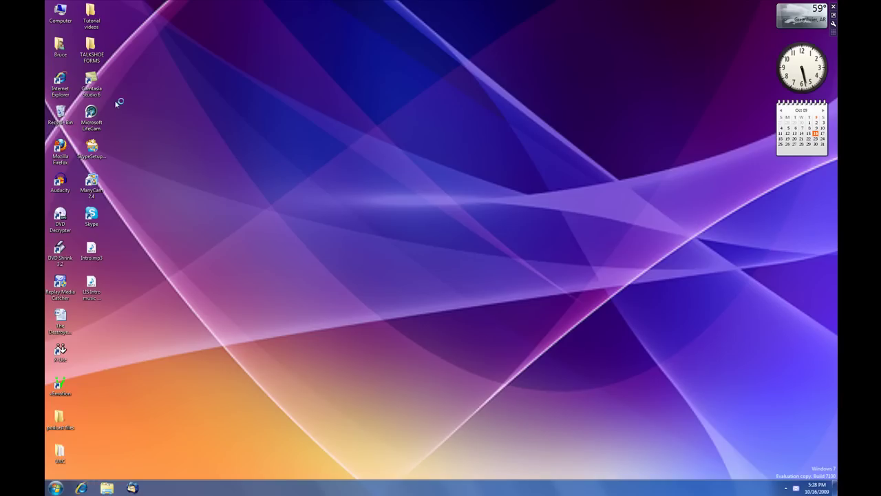
{"action": "left_click", "coordinate": [66, 179]}
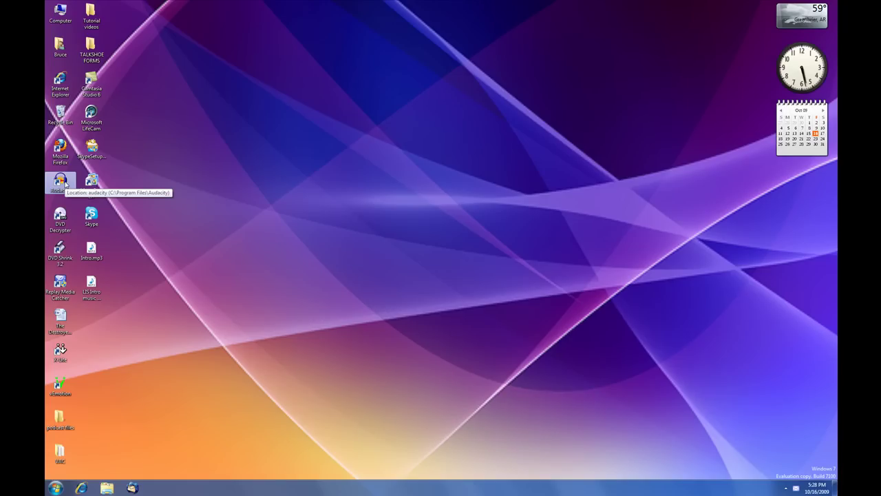
{"action": "double_click", "coordinate": [61, 181]}
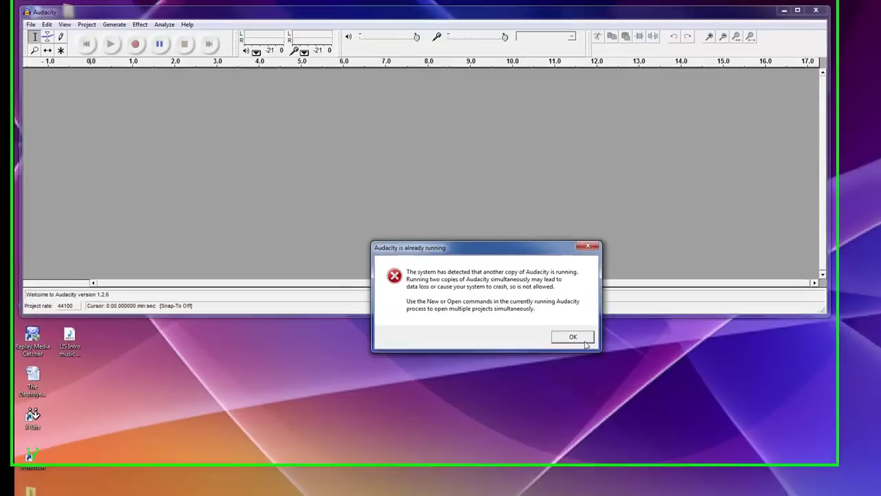
{"action": "left_click", "coordinate": [517, 286]}
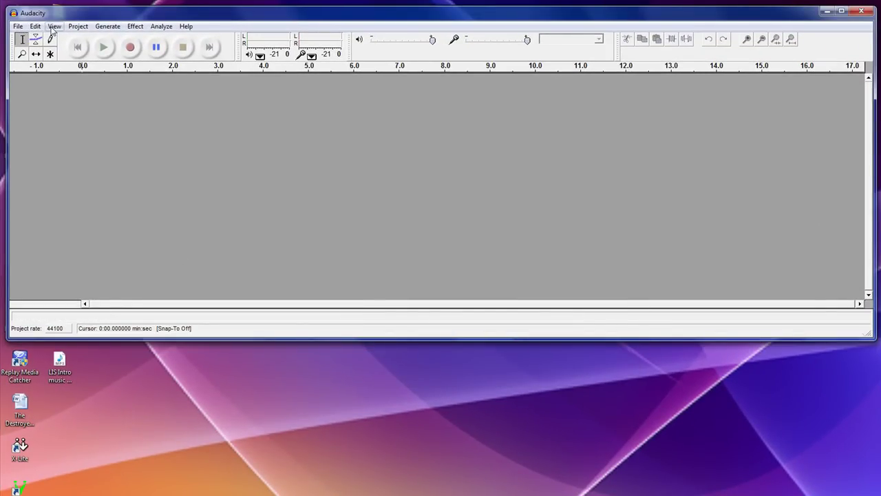
Import 'LIS Intro music only.mp3' from the Desktop via Project > Import Audio
{"action": "left_click", "coordinate": [74, 27]}
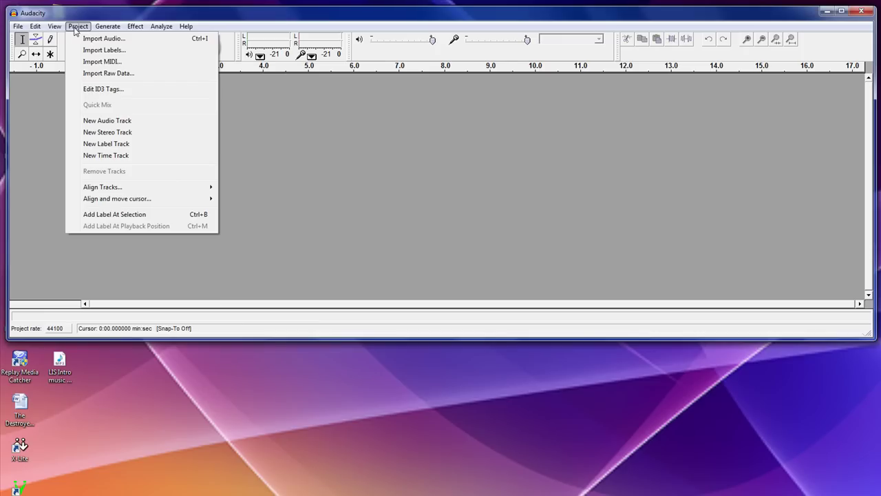
{"action": "left_click", "coordinate": [89, 39]}
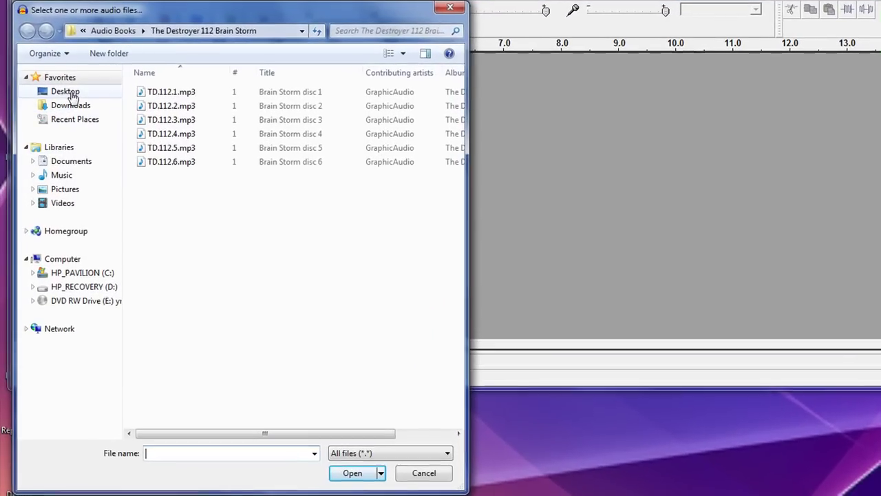
{"action": "left_click", "coordinate": [71, 95]}
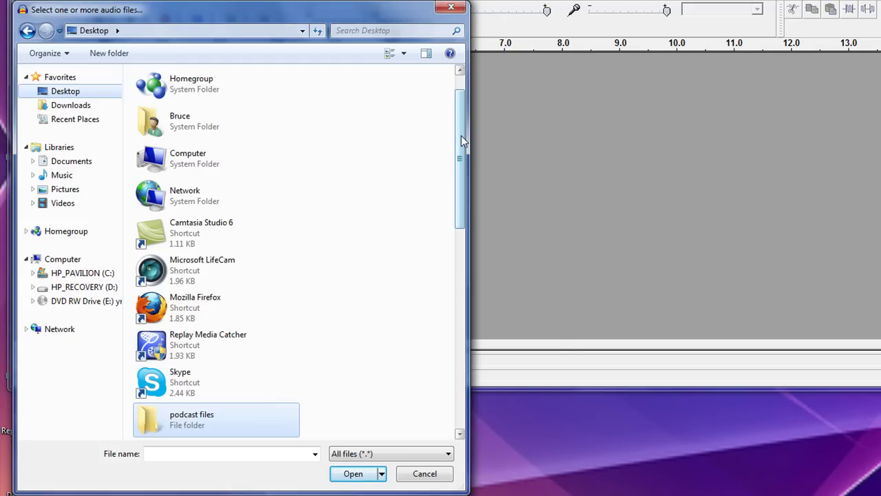
{"action": "left_click_drag", "start_coordinate": [461, 135], "coordinate": [404, 363]}
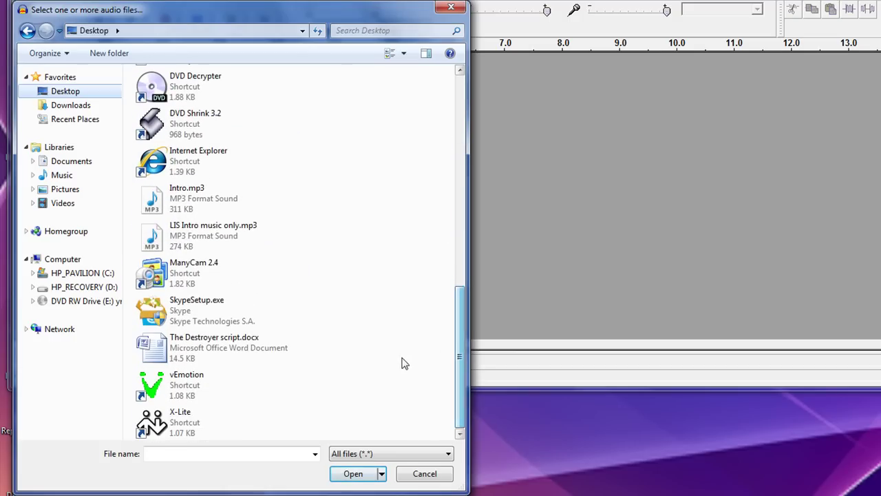
{"action": "double_click", "coordinate": [153, 238]}
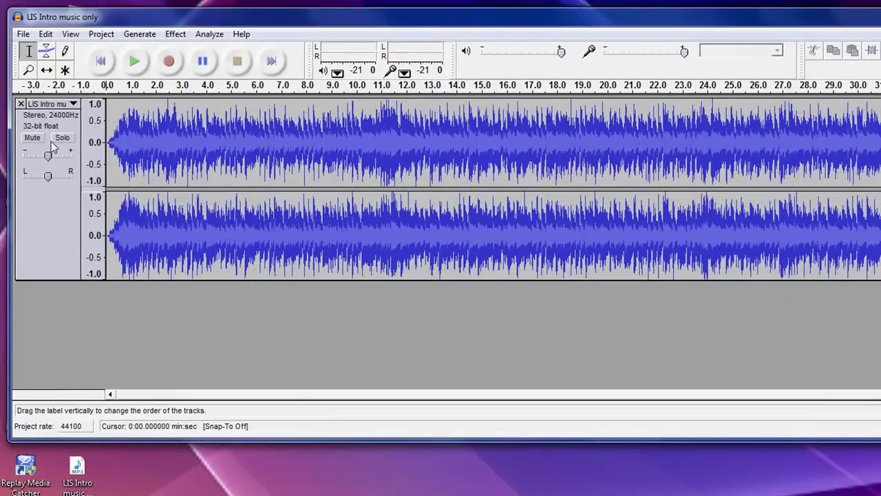
Lower the music track's gain to -15 dB and preview it with Play and Stop
{"action": "left_click_drag", "start_coordinate": [48, 154], "coordinate": [38, 157]}
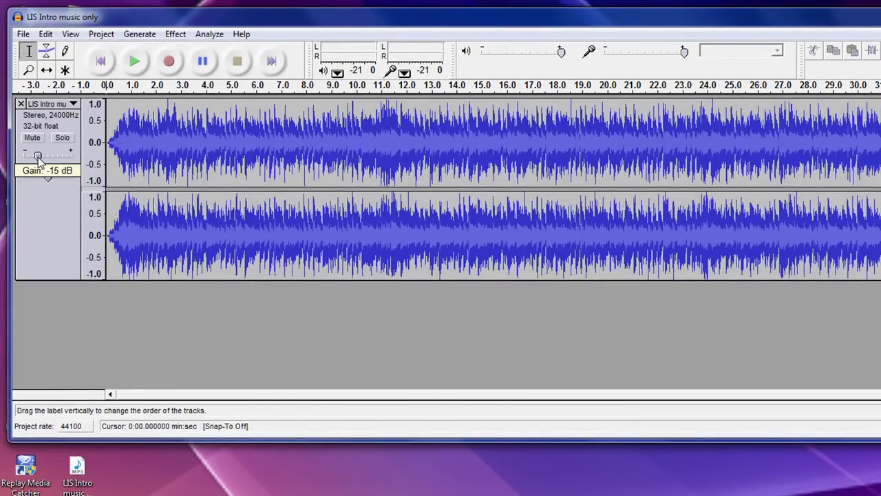
{"action": "left_click", "coordinate": [135, 62]}
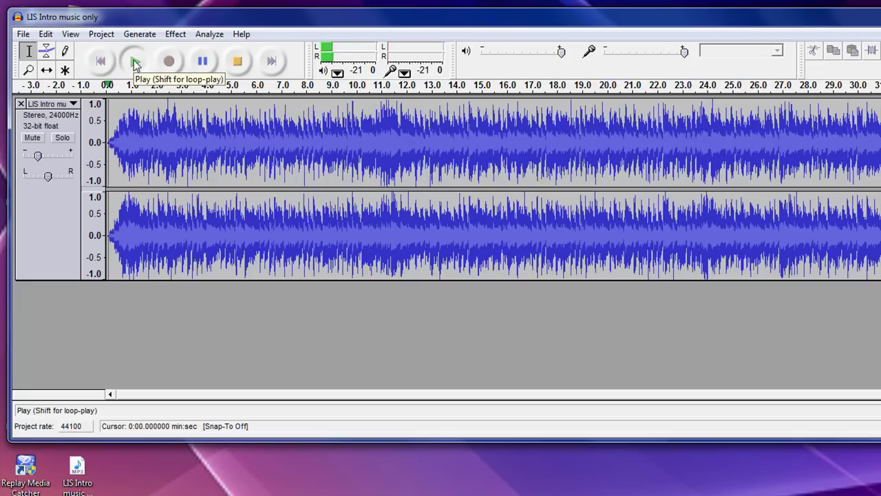
{"action": "left_click", "coordinate": [237, 63]}
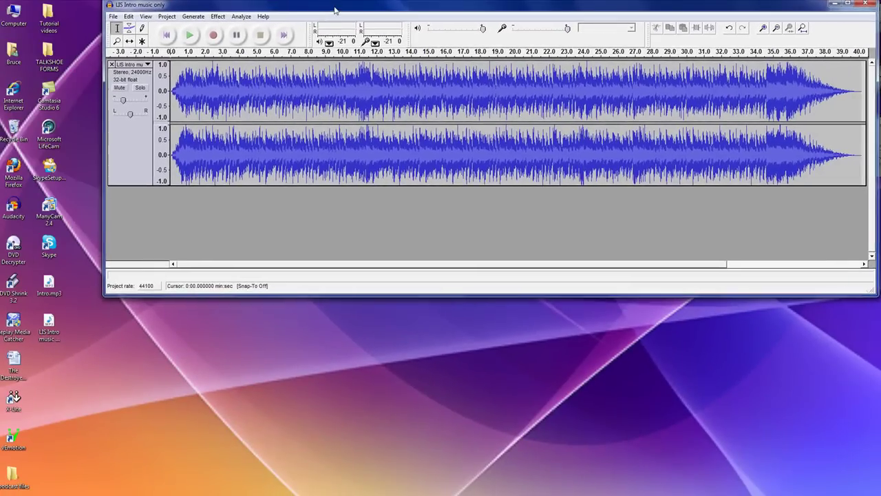
Import Intro.mp3 from the Desktop as a second track below the music
{"action": "left_click_drag", "start_coordinate": [336, 10], "coordinate": [338, 14]}
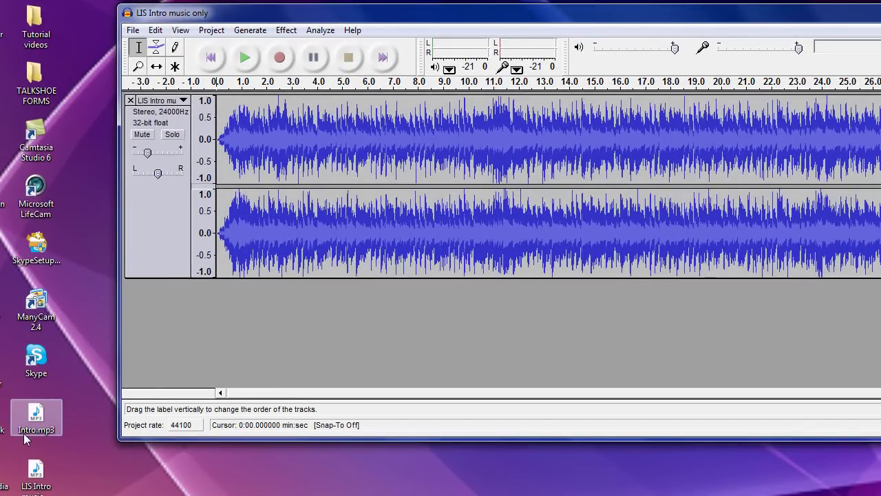
{"action": "left_click", "coordinate": [213, 33]}
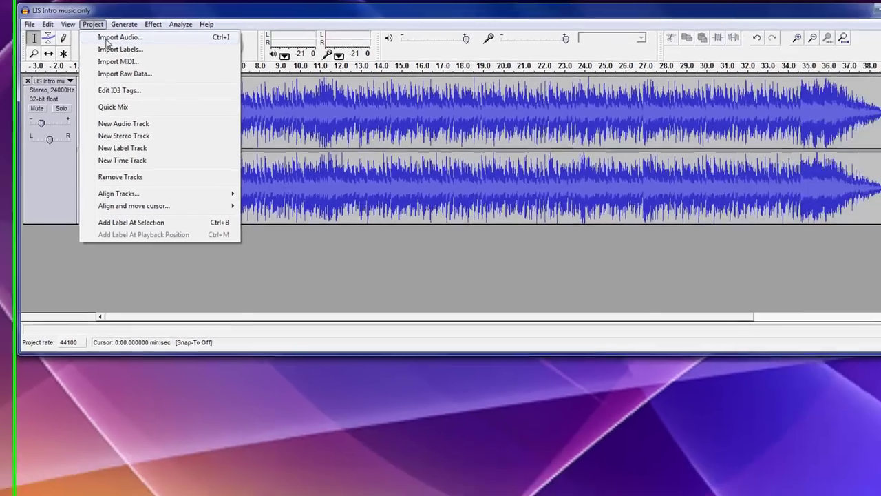
{"action": "left_click", "coordinate": [207, 44]}
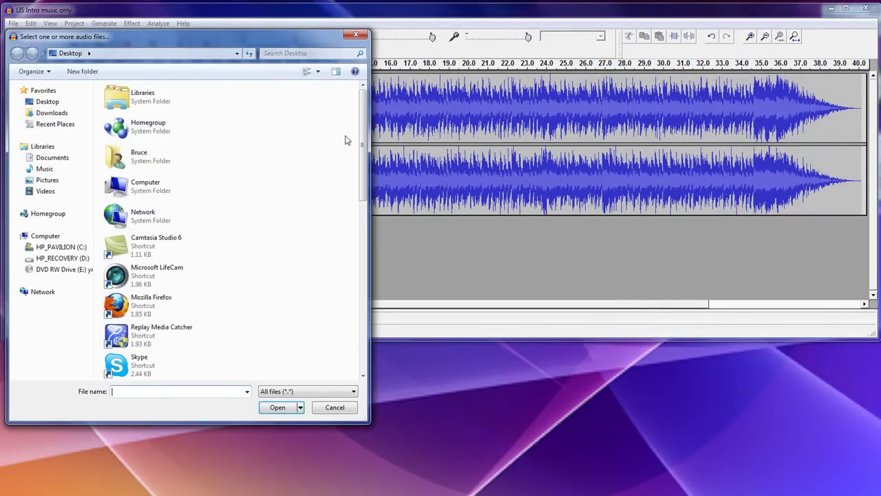
{"action": "left_click_drag", "start_coordinate": [360, 137], "coordinate": [358, 265]}
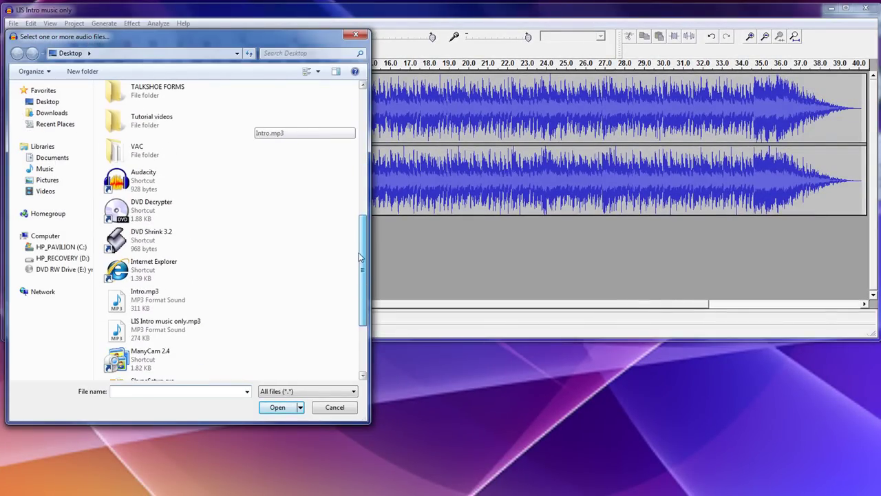
{"action": "double_click", "coordinate": [118, 303]}
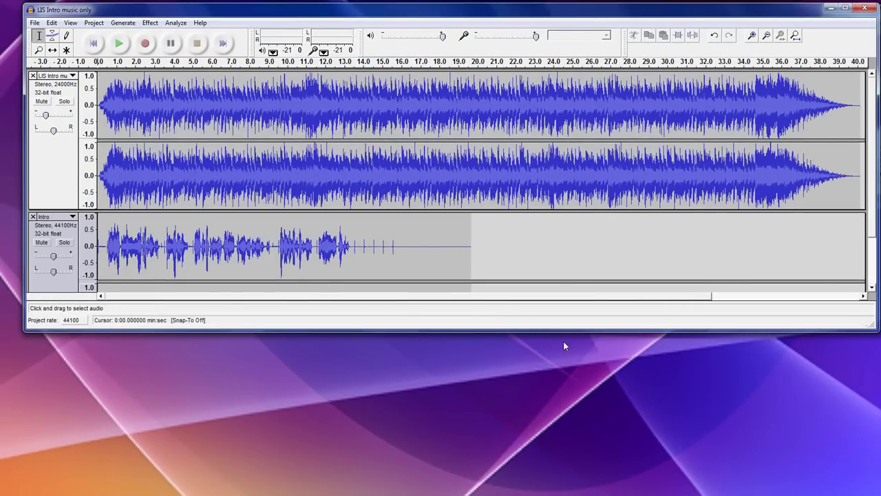
Enlarge the window to show both Intro channels and preview music and voice together
{"action": "left_click_drag", "start_coordinate": [555, 331], "coordinate": [536, 429]}
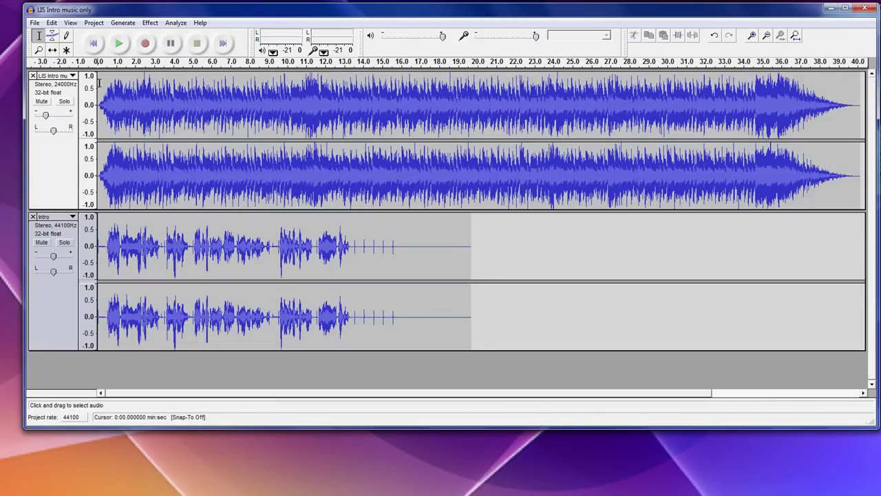
{"action": "left_click", "coordinate": [121, 45]}
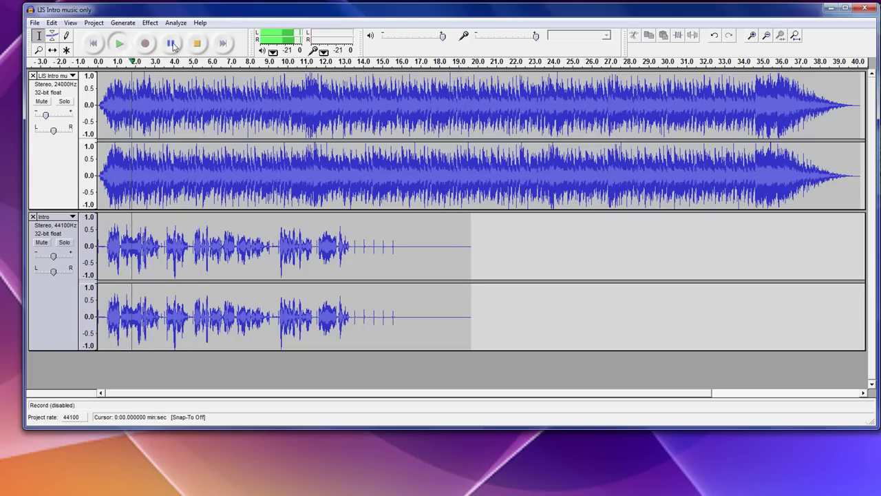
{"action": "left_click", "coordinate": [198, 43]}
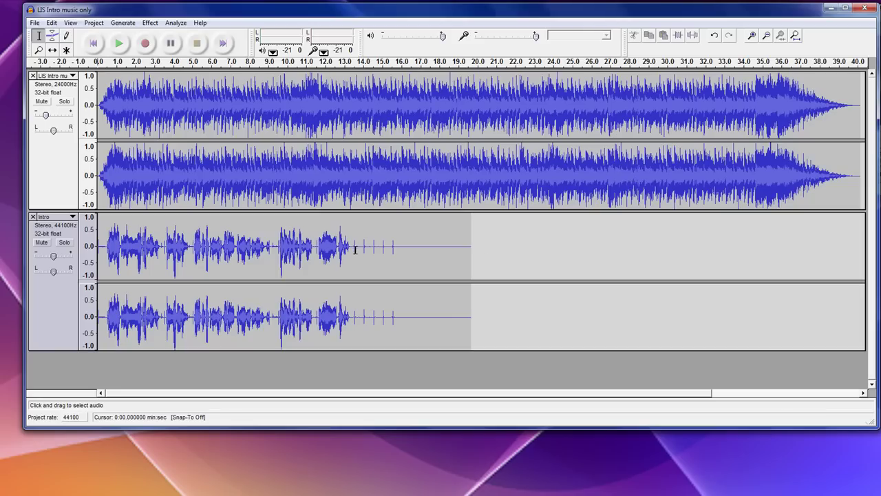
Mute the music track and play the Intro voice alone from about 12.7 s
{"action": "left_click", "coordinate": [41, 101]}
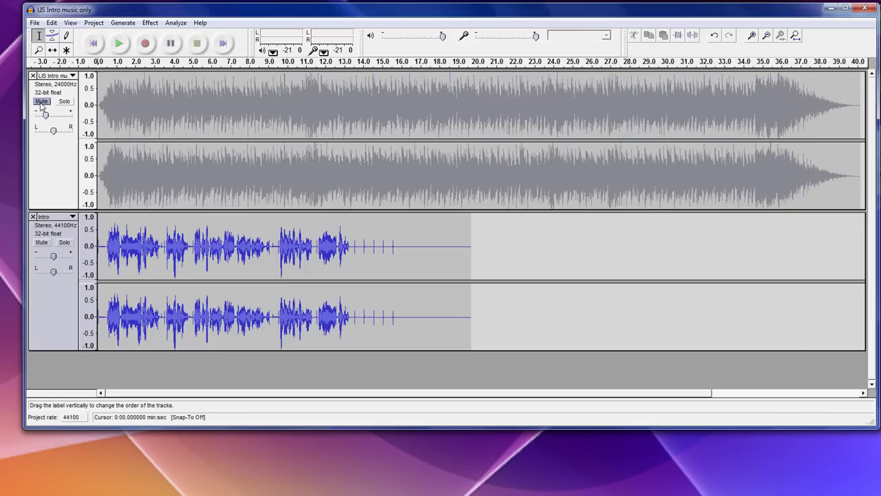
{"action": "left_click", "coordinate": [339, 244]}
{"action": "left_click", "coordinate": [118, 44]}
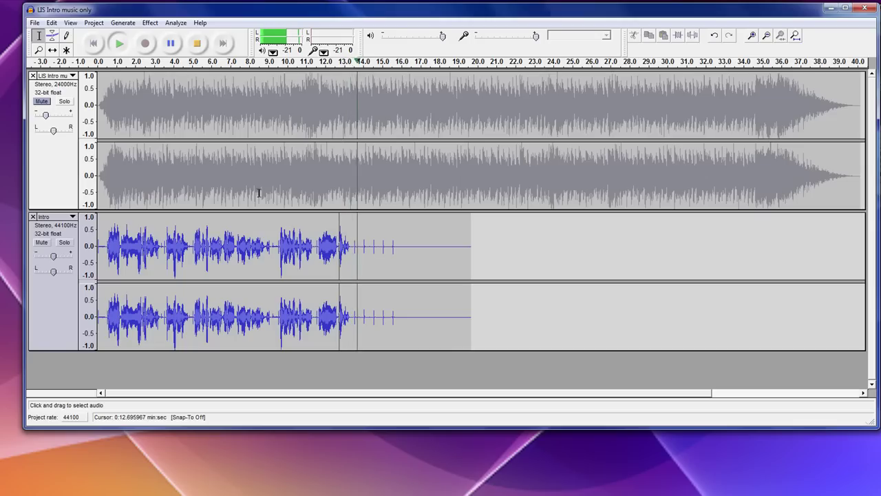
{"action": "left_click", "coordinate": [197, 44]}
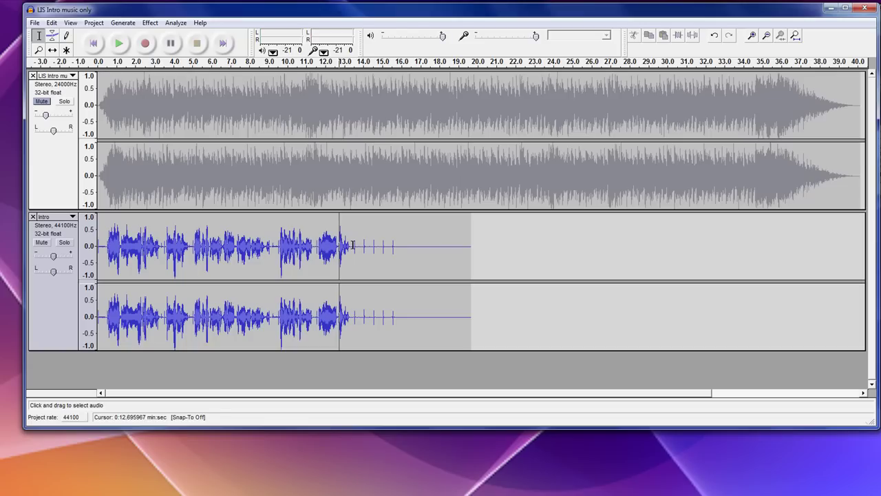
Cut the silent tail of the Intro track from about 13.4 s to 14.3 s
{"action": "left_click_drag", "start_coordinate": [353, 245], "coordinate": [487, 256]}
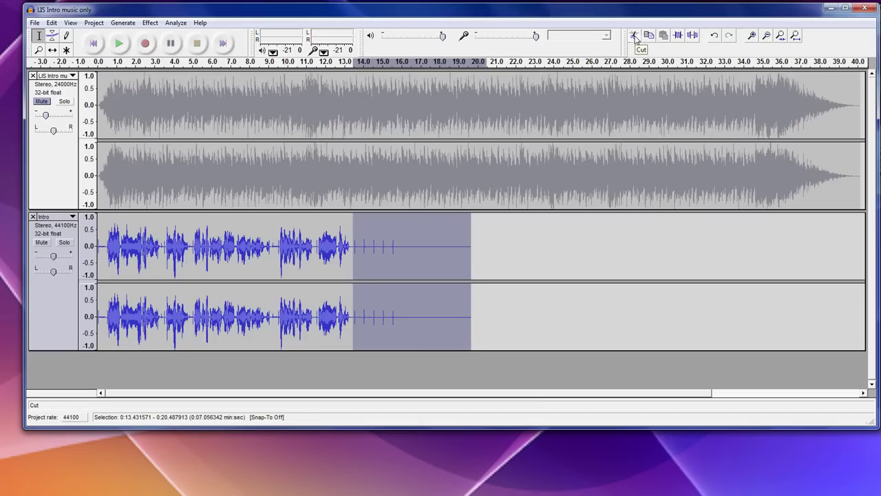
{"action": "left_click", "coordinate": [634, 36]}
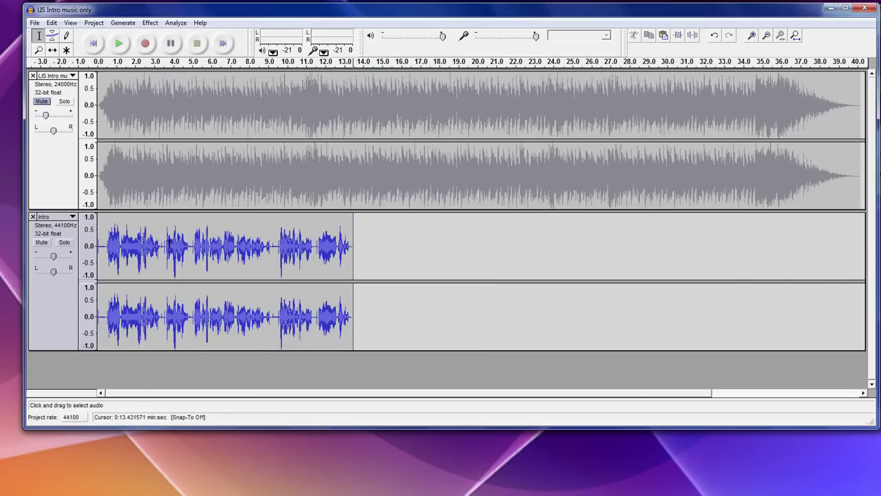
{"action": "left_click", "coordinate": [130, 244]}
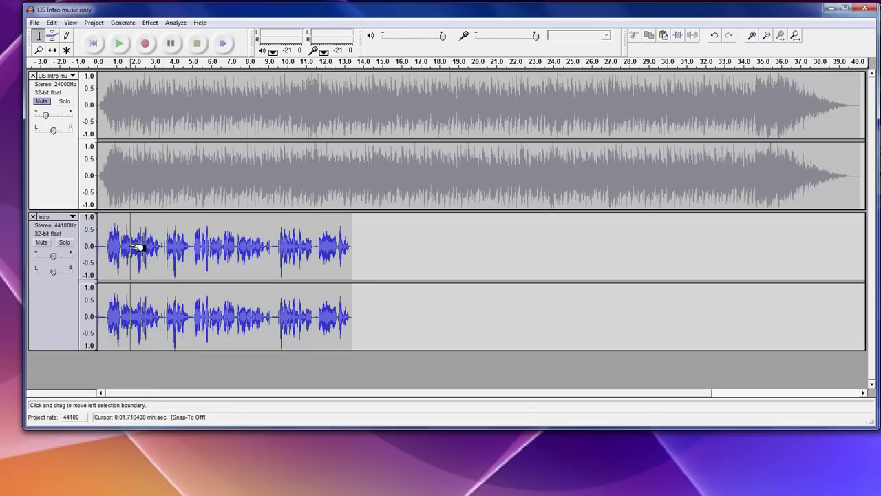
{"action": "left_click", "coordinate": [106, 247]}
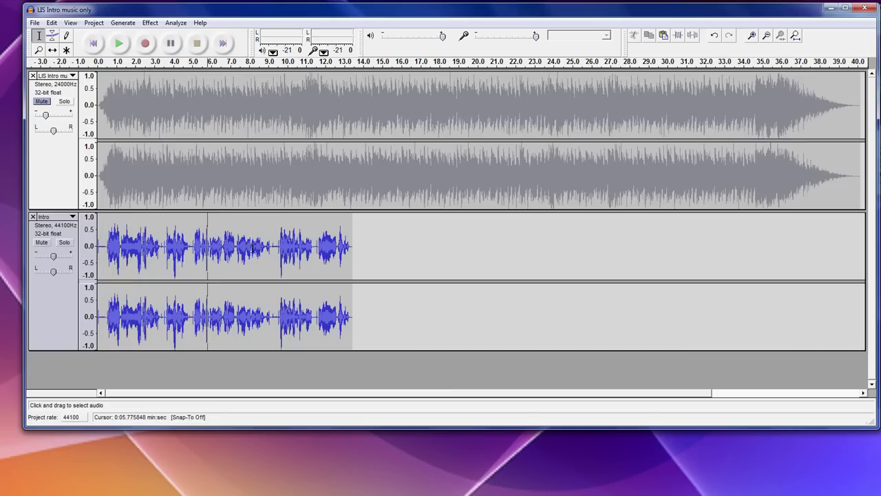
{"action": "left_click", "coordinate": [254, 239]}
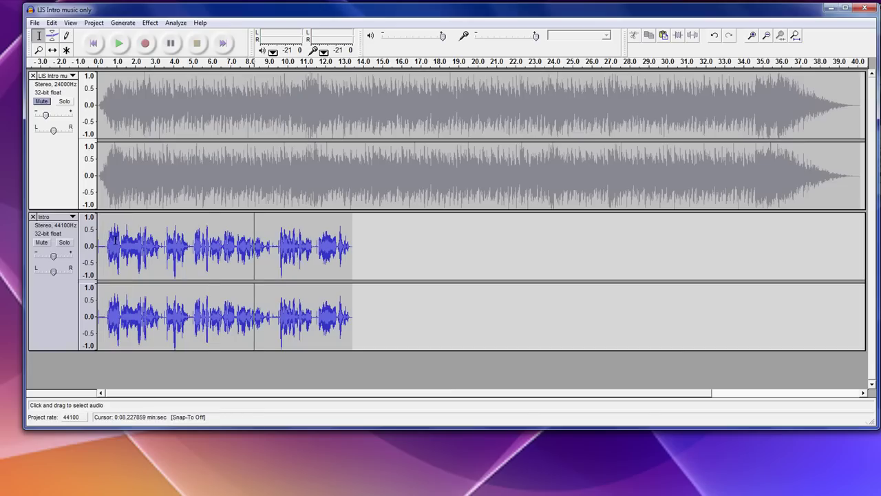
{"action": "left_click", "coordinate": [98, 242]}
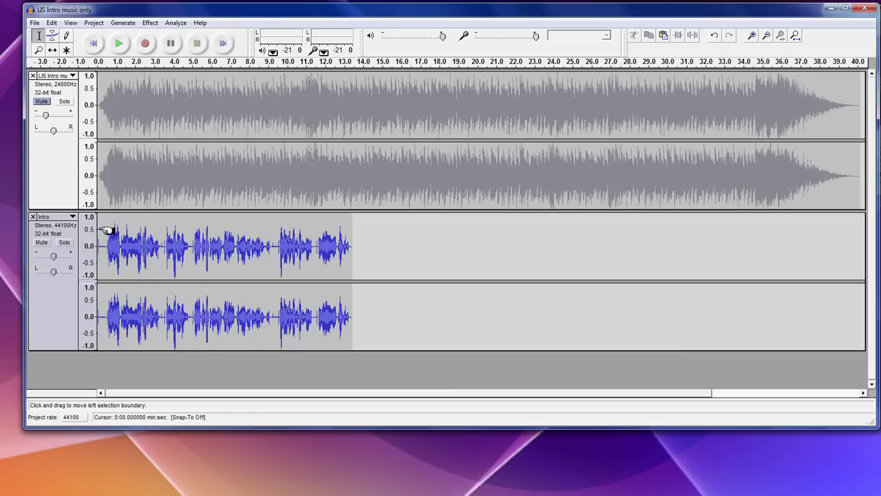
{"action": "left_click", "coordinate": [119, 43]}
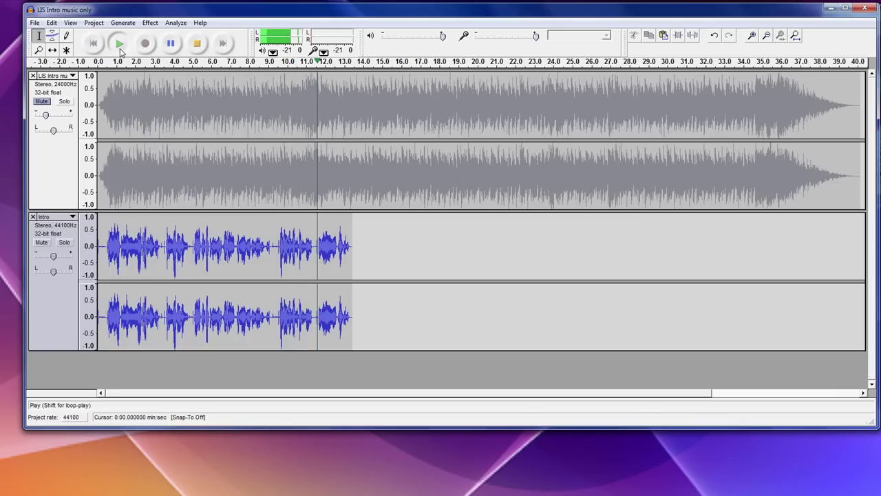
{"action": "left_click", "coordinate": [198, 44]}
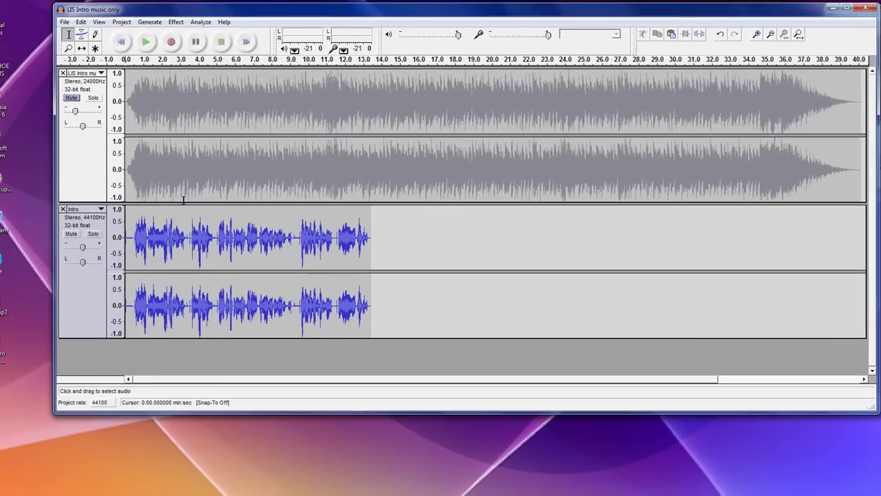
Zoom in three levels on the opening seconds and mark where the voice begins
{"action": "left_click", "coordinate": [69, 49]}
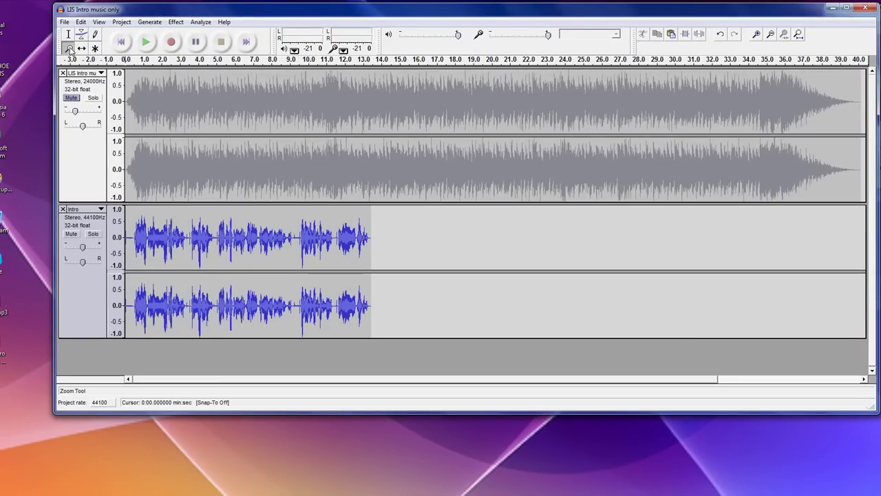
{"action": "left_click", "coordinate": [146, 247]}
{"action": "left_click", "coordinate": [146, 248]}
{"action": "left_click", "coordinate": [146, 248]}
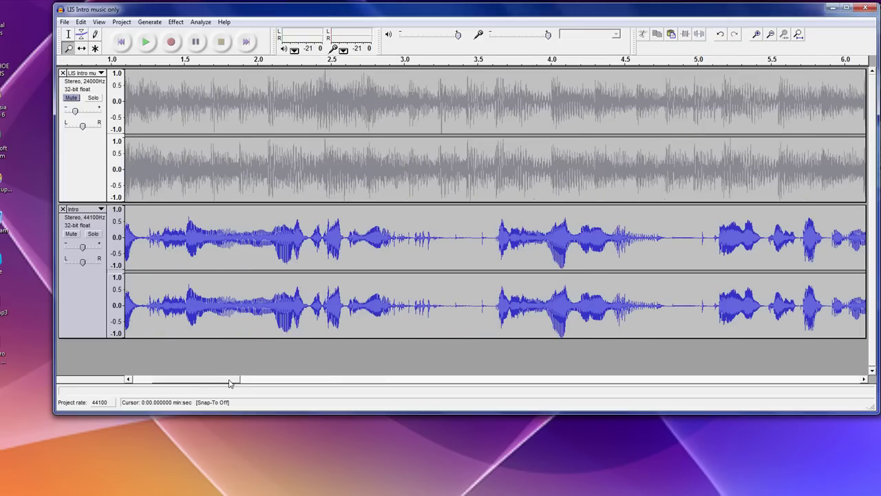
{"action": "left_click_drag", "start_coordinate": [227, 380], "coordinate": [161, 393]}
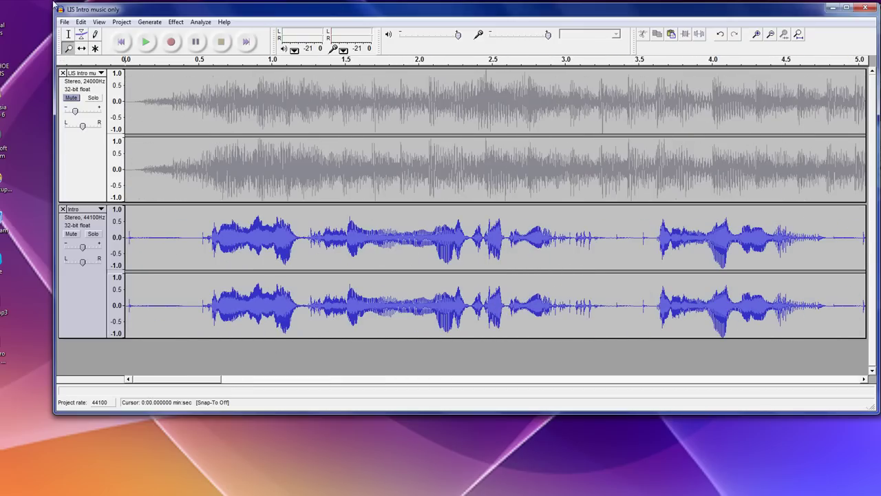
{"action": "left_click", "coordinate": [68, 35]}
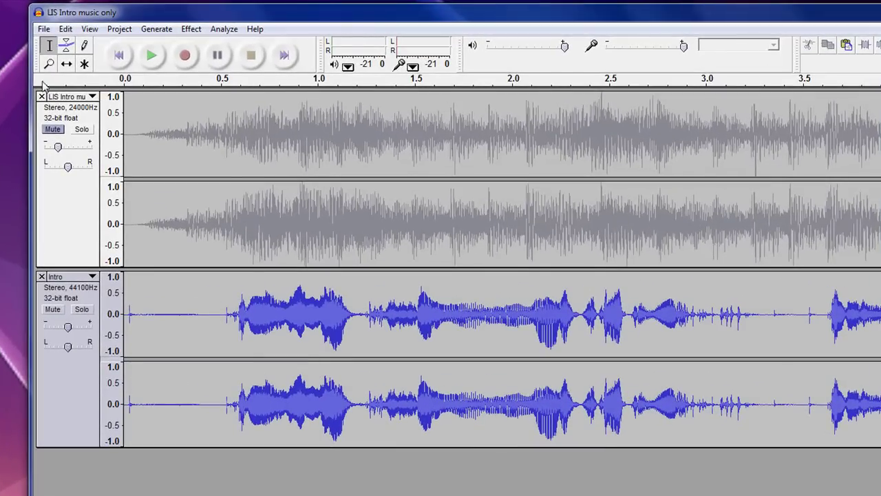
{"action": "left_click", "coordinate": [194, 238]}
Cut the 0–0.47 s leading silence from Intro, then zoom back out three levels
{"action": "left_click_drag", "start_coordinate": [215, 311], "coordinate": [81, 317]}
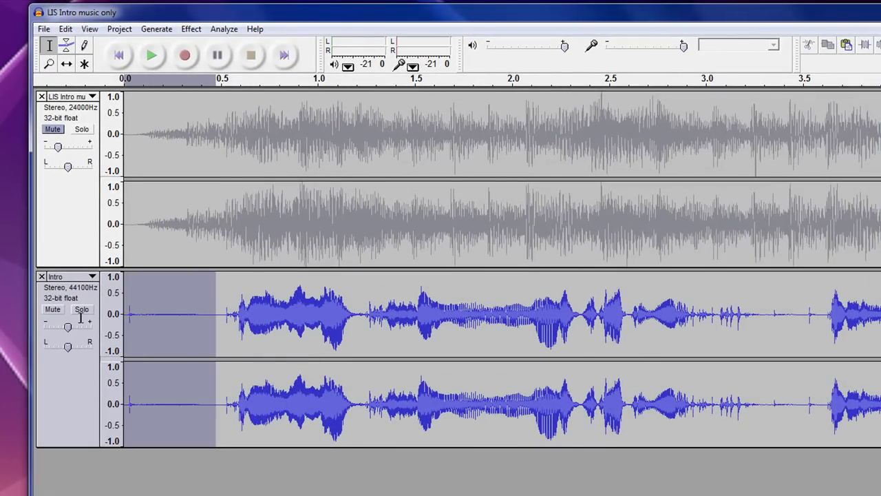
{"action": "left_click", "coordinate": [810, 47]}
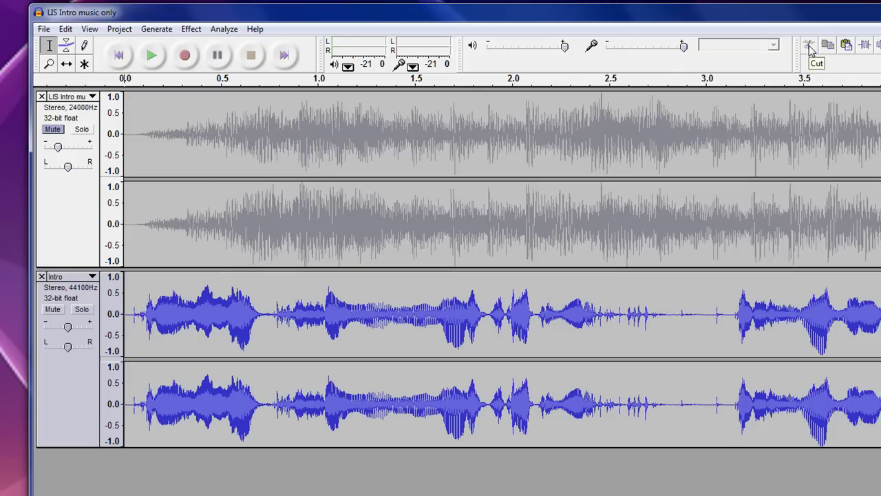
{"action": "left_click", "coordinate": [48, 64]}
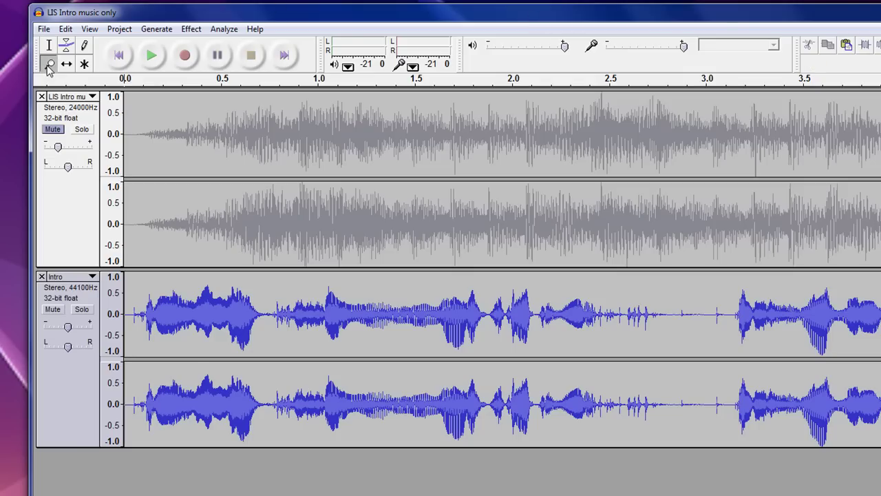
{"action": "right_click", "coordinate": [243, 313]}
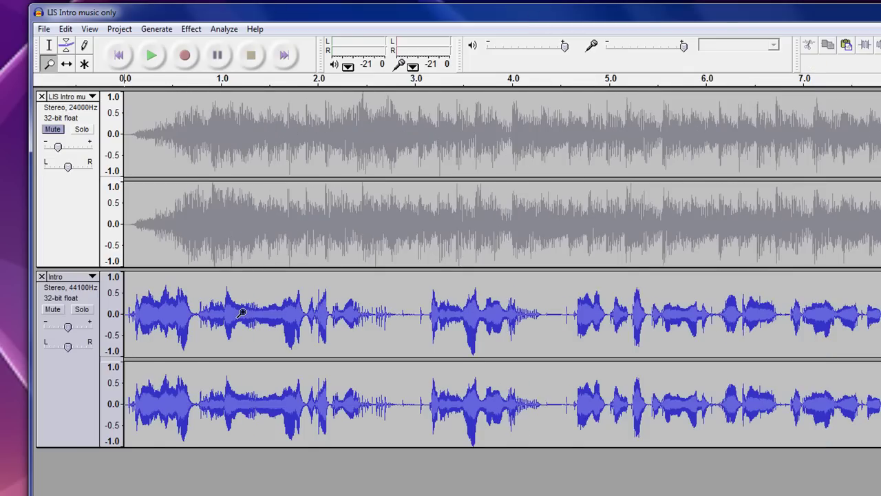
{"action": "right_click", "coordinate": [243, 313]}
{"action": "right_click", "coordinate": [242, 313]}
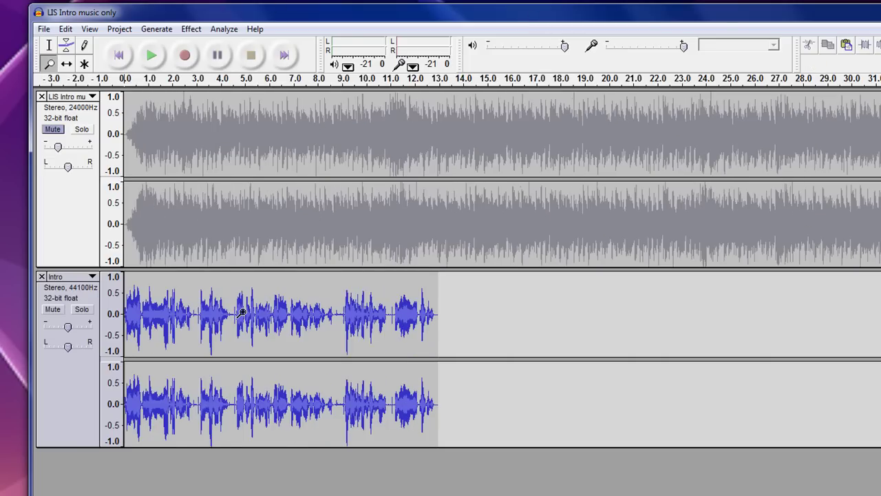
Time-shift the Intro clip later so it starts around 13.2 s and ends near 26.2 s
{"action": "left_click", "coordinate": [67, 64]}
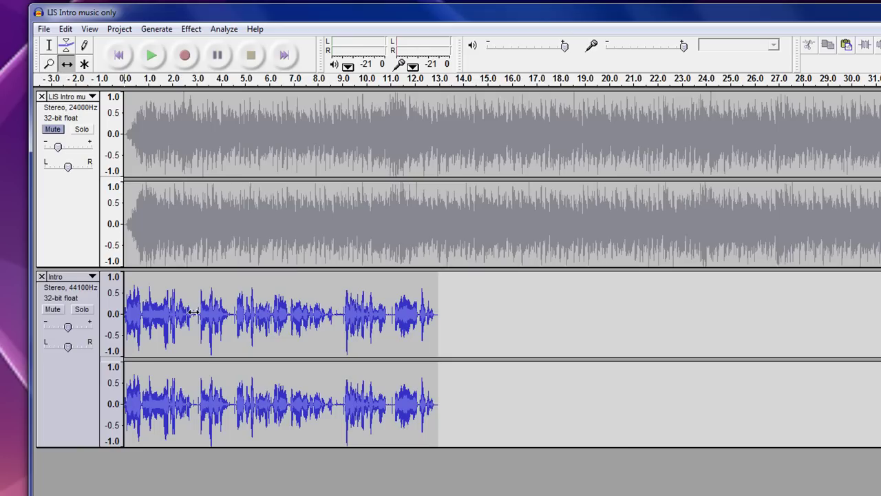
{"action": "left_click_drag", "start_coordinate": [193, 313], "coordinate": [513, 343]}
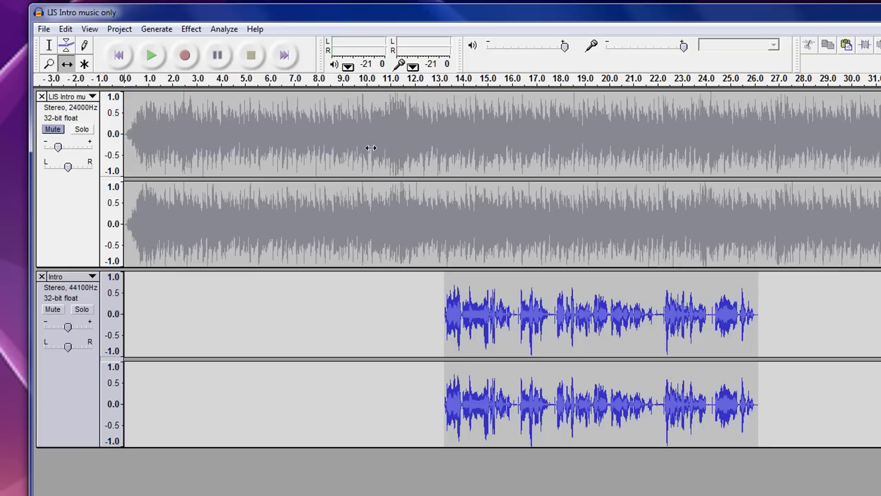
{"action": "left_click", "coordinate": [49, 46]}
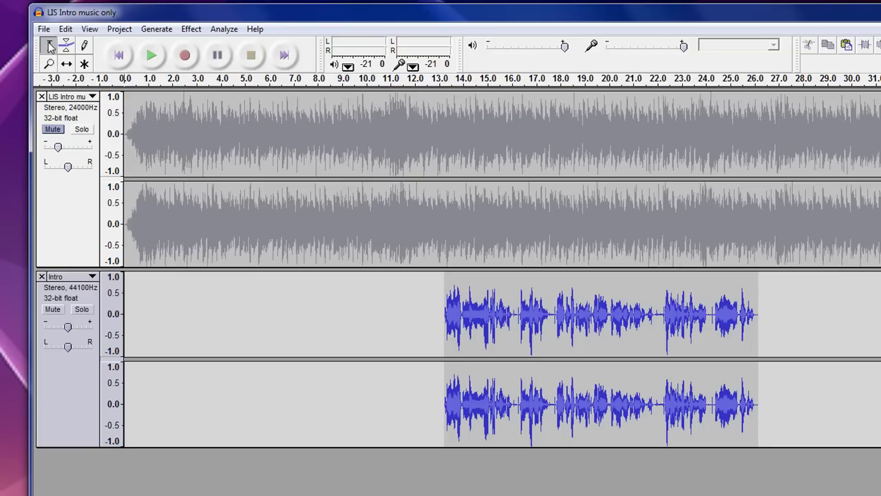
Unmute the intro music track and play the music and voice-over together from the beginning
{"action": "left_click", "coordinate": [53, 130]}
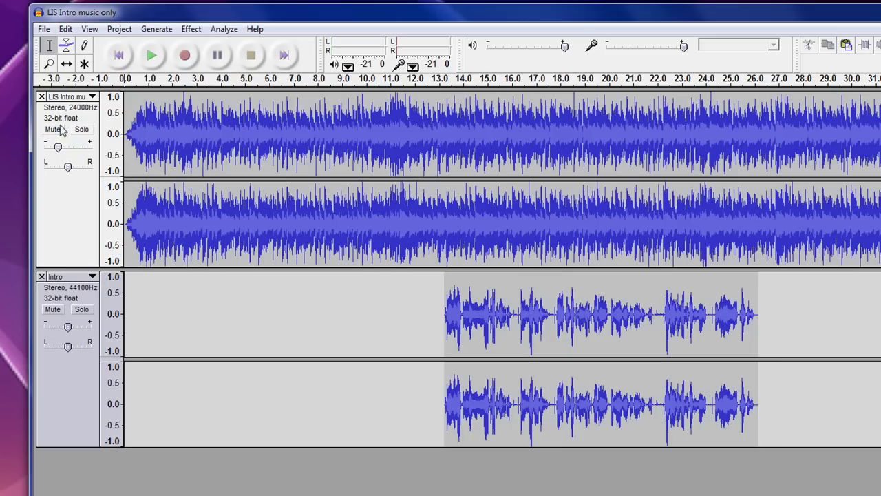
{"action": "left_click", "coordinate": [127, 122]}
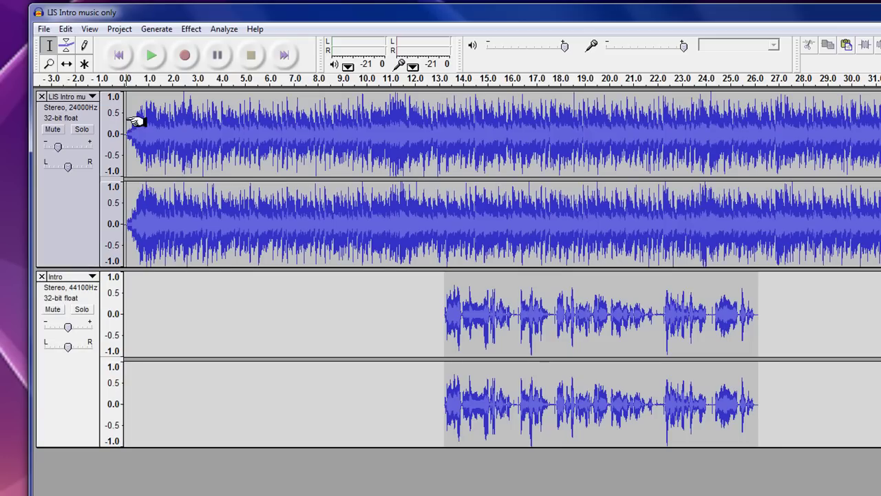
{"action": "left_click", "coordinate": [151, 56]}
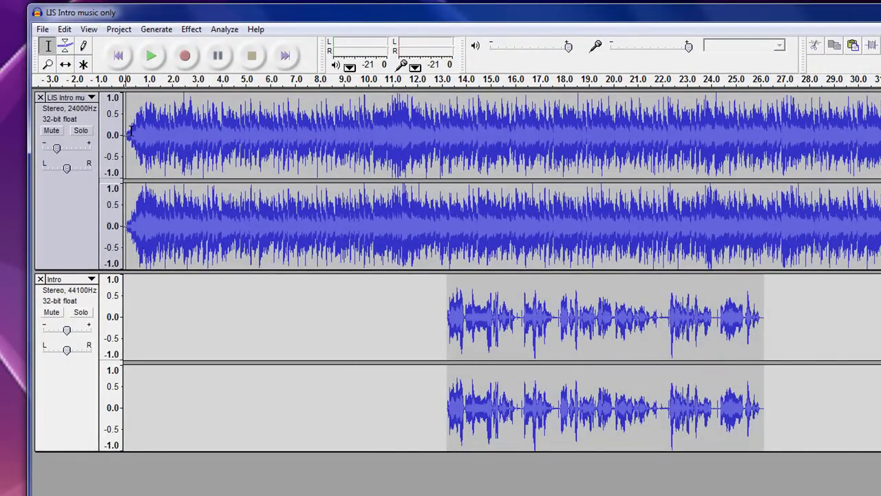
Zoom into the track start, scroll to the end, then zoom out to show the whole 40 s project
{"action": "left_click", "coordinate": [48, 64]}
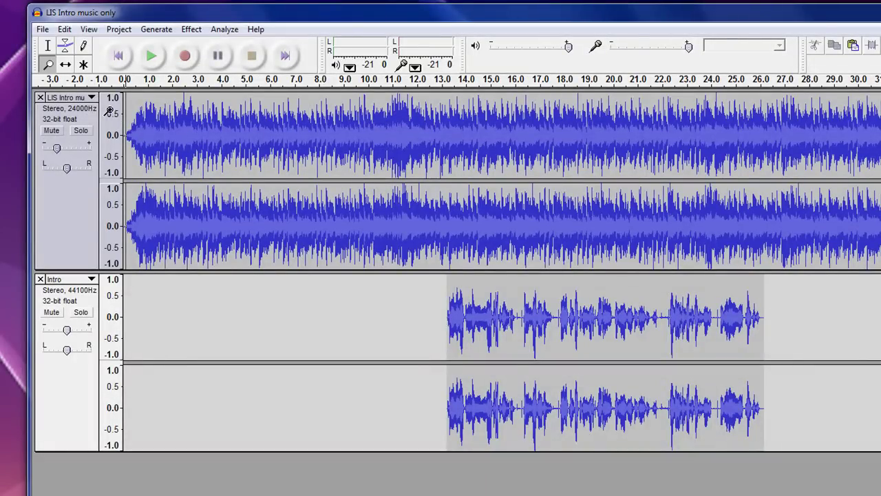
{"action": "left_click", "coordinate": [259, 387]}
{"action": "left_click", "coordinate": [259, 386]}
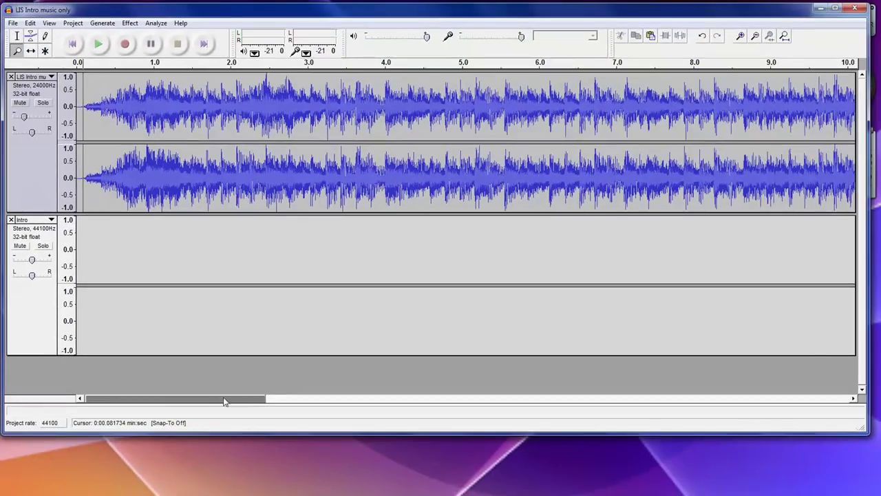
{"action": "left_click_drag", "start_coordinate": [224, 402], "coordinate": [814, 419]}
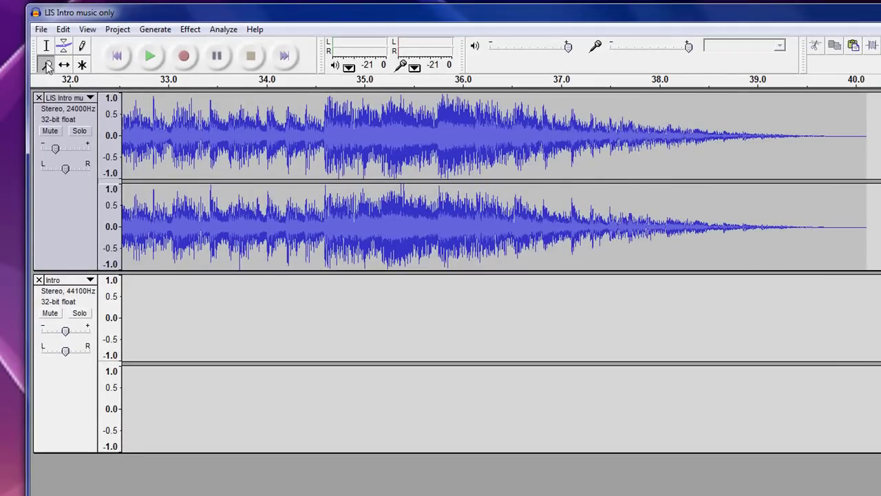
{"action": "right_click", "coordinate": [208, 126]}
{"action": "right_click", "coordinate": [207, 130]}
{"action": "right_click", "coordinate": [208, 130]}
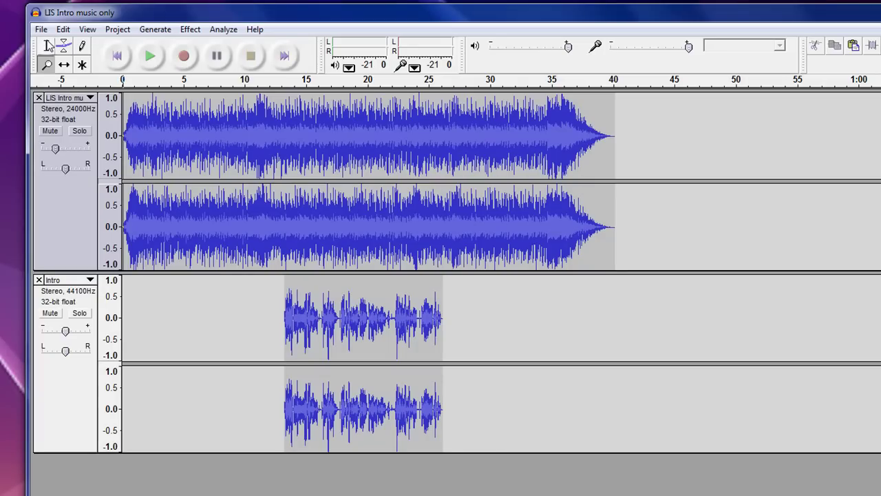
{"action": "left_click", "coordinate": [49, 45]}
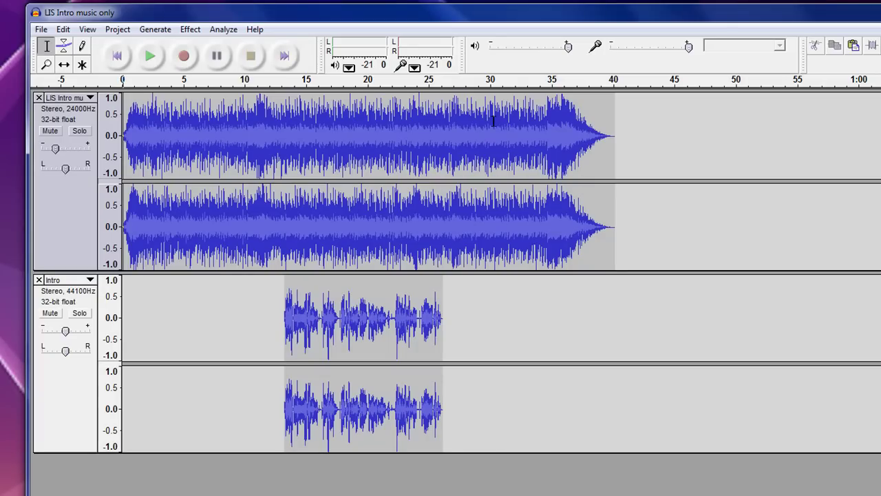
{"action": "left_click_drag", "start_coordinate": [493, 121], "coordinate": [633, 126]}
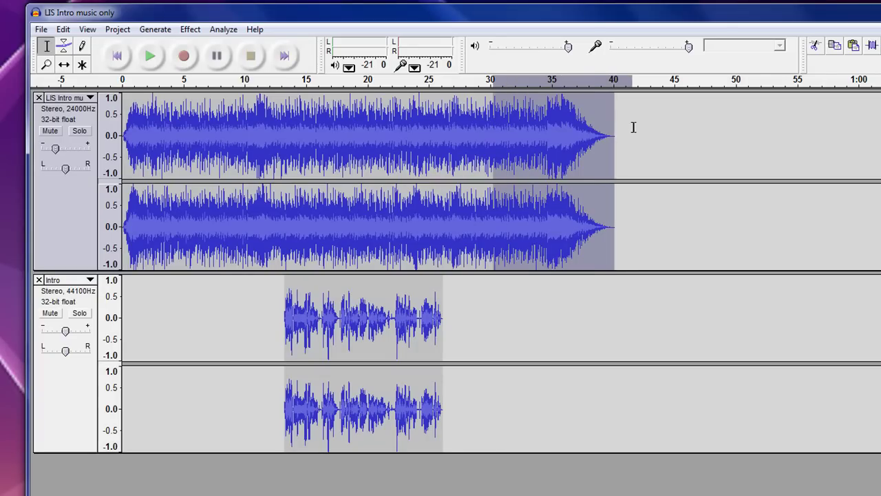
{"action": "left_click", "coordinate": [191, 29]}
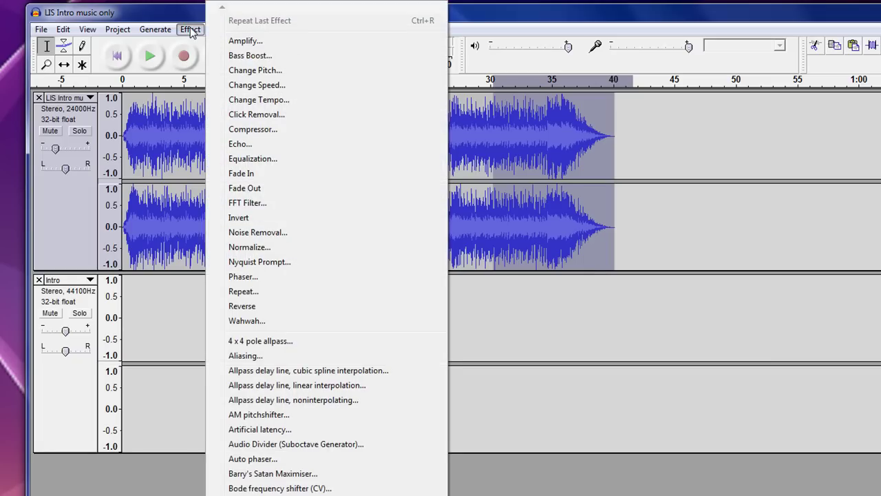
{"action": "left_click", "coordinate": [248, 191]}
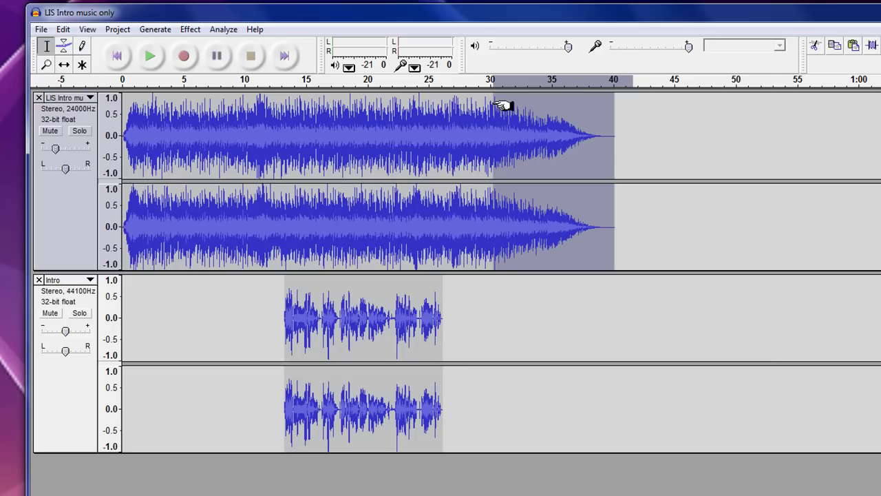
{"action": "left_click", "coordinate": [145, 58]}
{"action": "left_click", "coordinate": [64, 30]}
{"action": "left_click", "coordinate": [84, 46]}
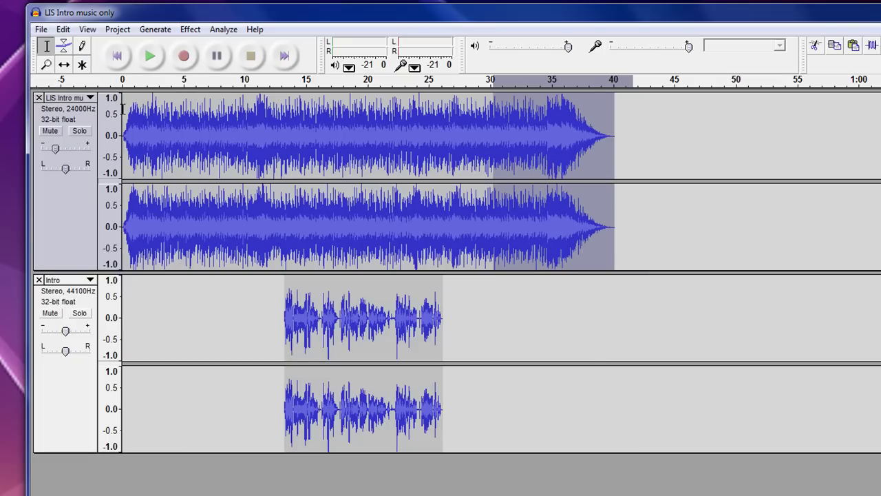
{"action": "left_click", "coordinate": [135, 110]}
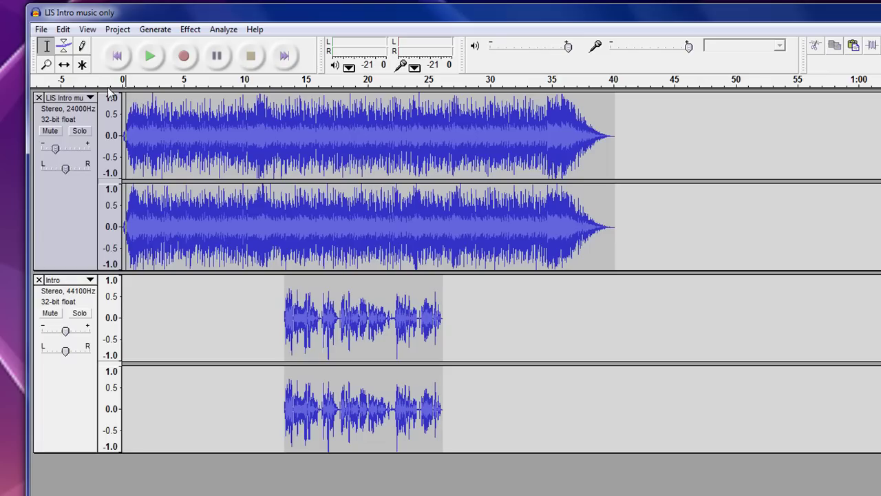
Export the project as an MP3 named 'tutorial intro' to the Desktop
{"action": "left_click", "coordinate": [43, 30]}
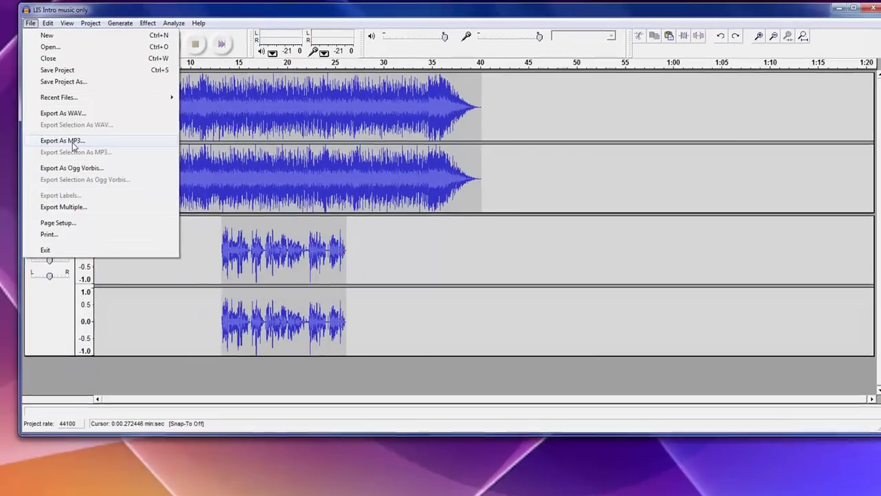
{"action": "left_click", "coordinate": [86, 179]}
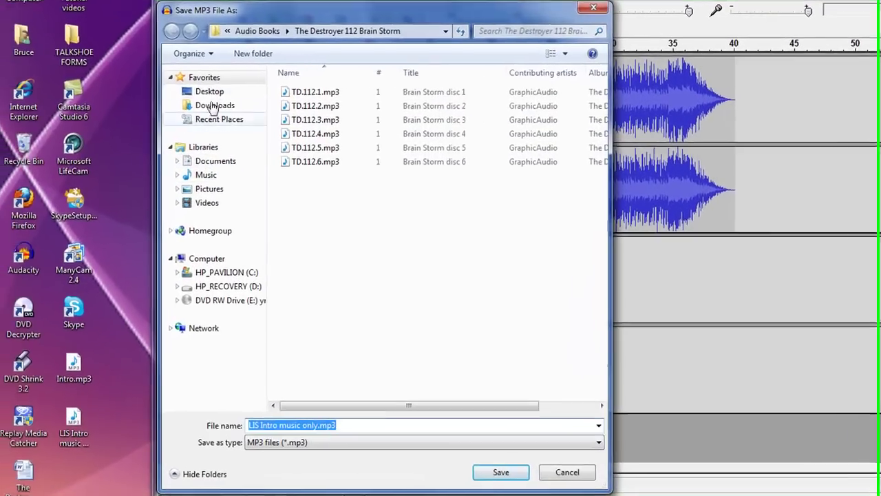
{"action": "left_click", "coordinate": [208, 92]}
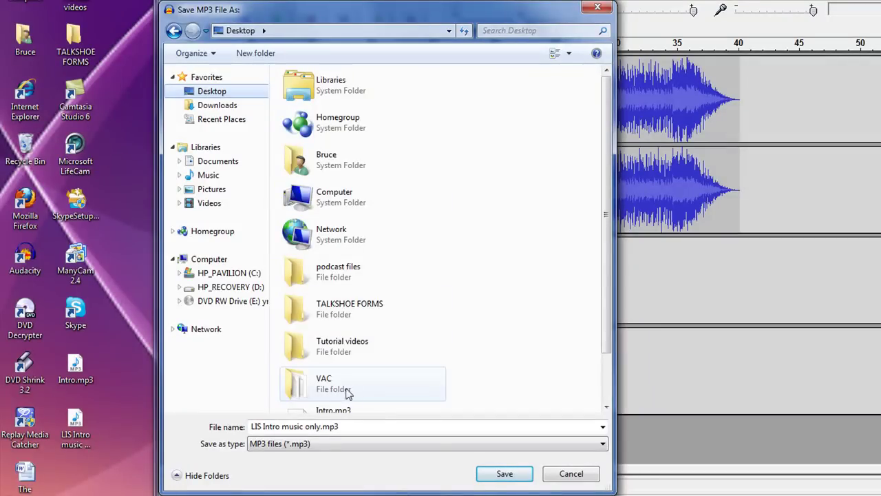
{"action": "left_click_drag", "start_coordinate": [380, 421], "coordinate": [203, 396]}
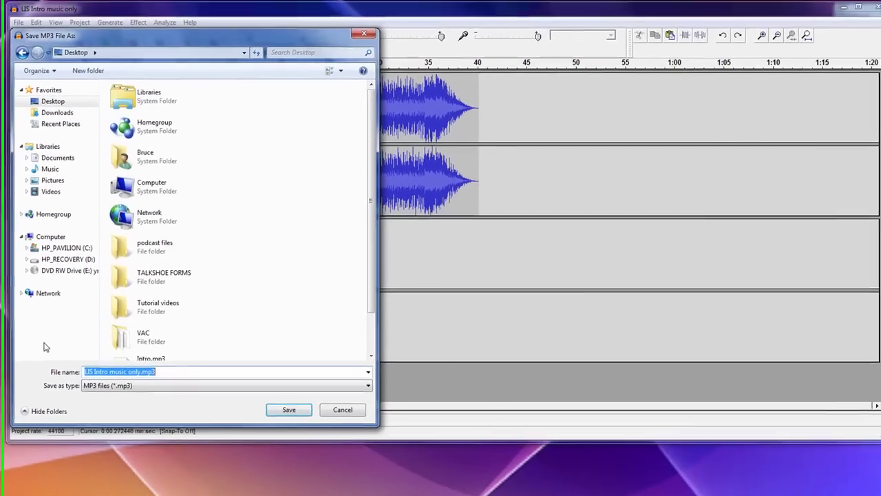
{"action": "type", "text": "tuto"}
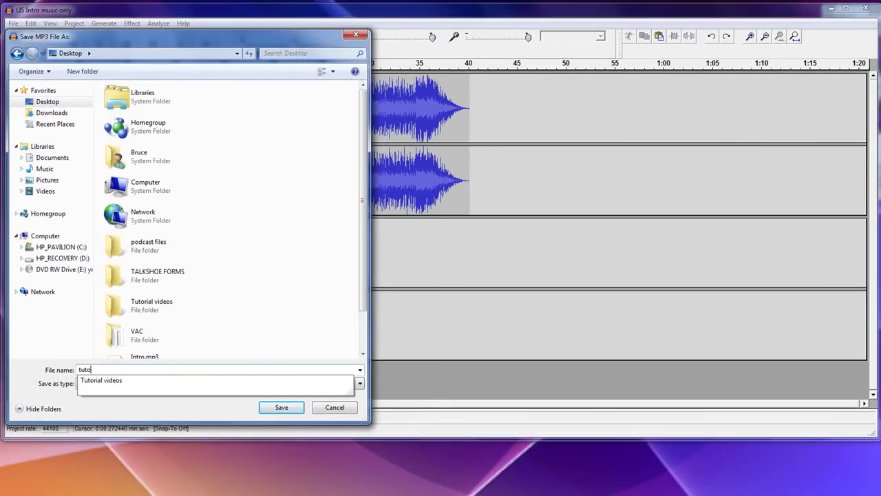
{"action": "type", "text": "rial intro"}
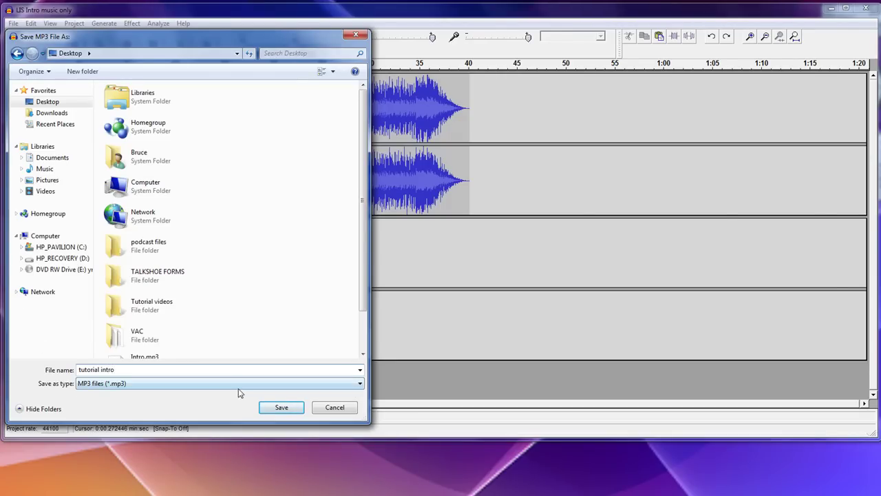
{"action": "left_click", "coordinate": [278, 410]}
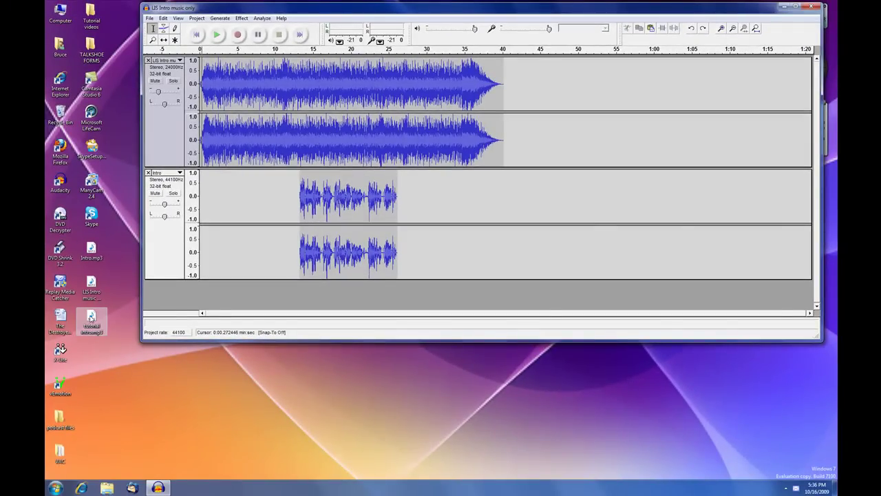
{"action": "double_click", "coordinate": [91, 317]}
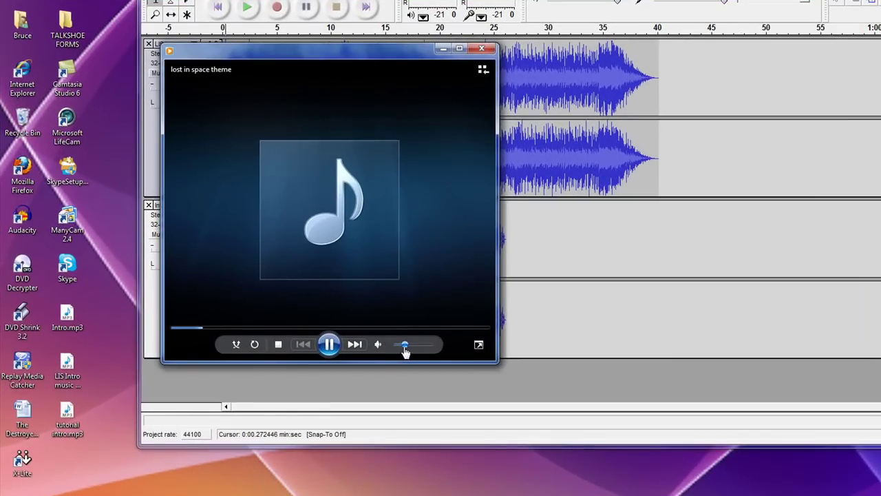
{"action": "left_click_drag", "start_coordinate": [405, 349], "coordinate": [426, 350]}
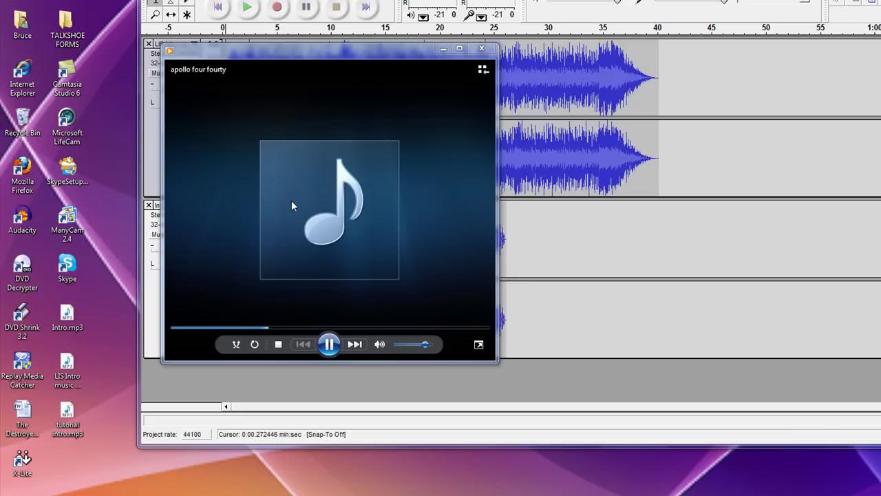
{"action": "key", "text": "ctrl+f"}
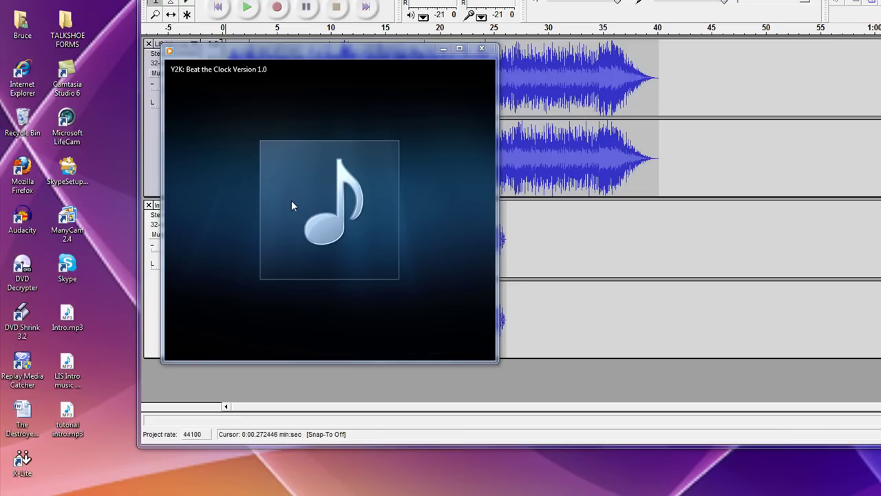
{"action": "mouse_move", "coordinate": [395, 239]}
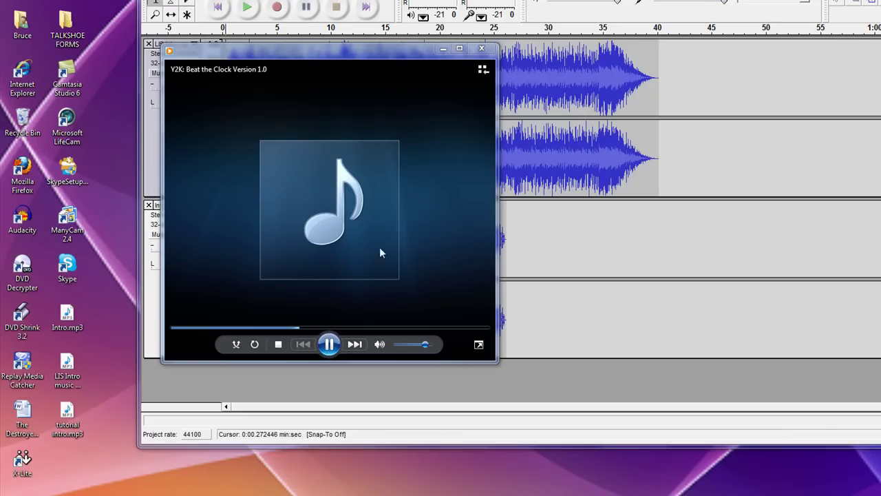
{"action": "left_click_drag", "start_coordinate": [426, 344], "coordinate": [409, 350]}
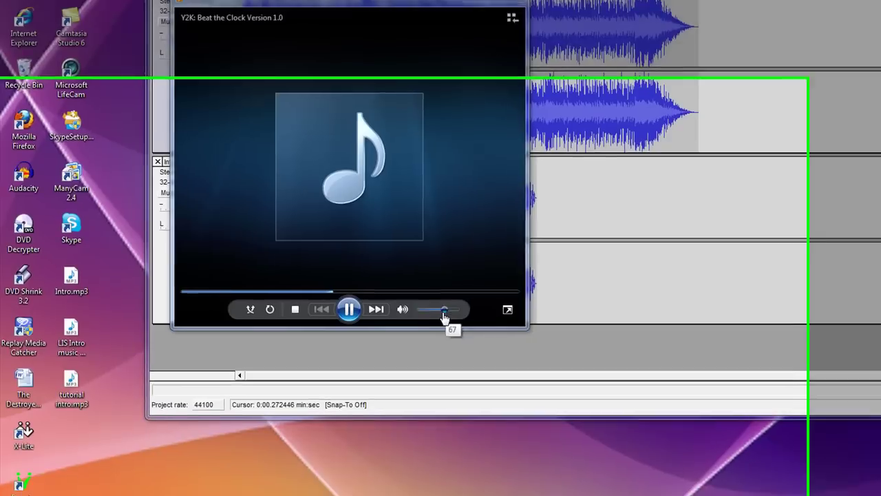
{"action": "left_click_drag", "start_coordinate": [477, 262], "coordinate": [474, 262]}
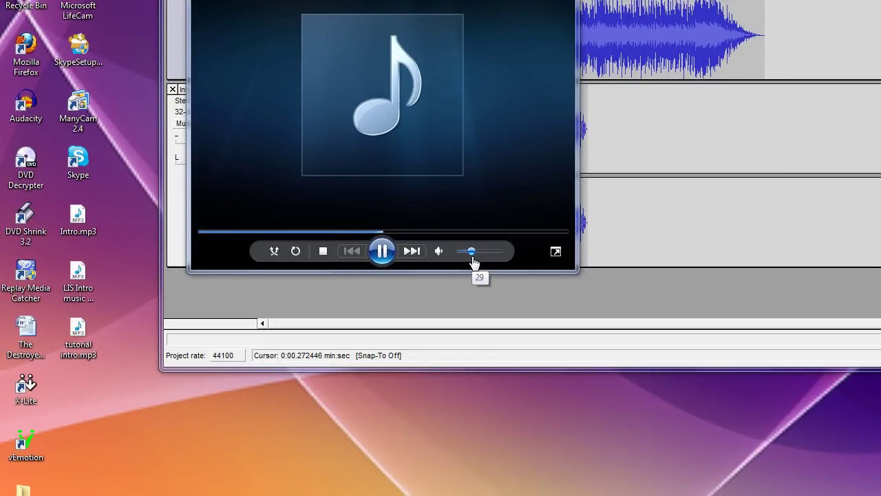
{"action": "left_click_drag", "start_coordinate": [475, 262], "coordinate": [466, 257]}
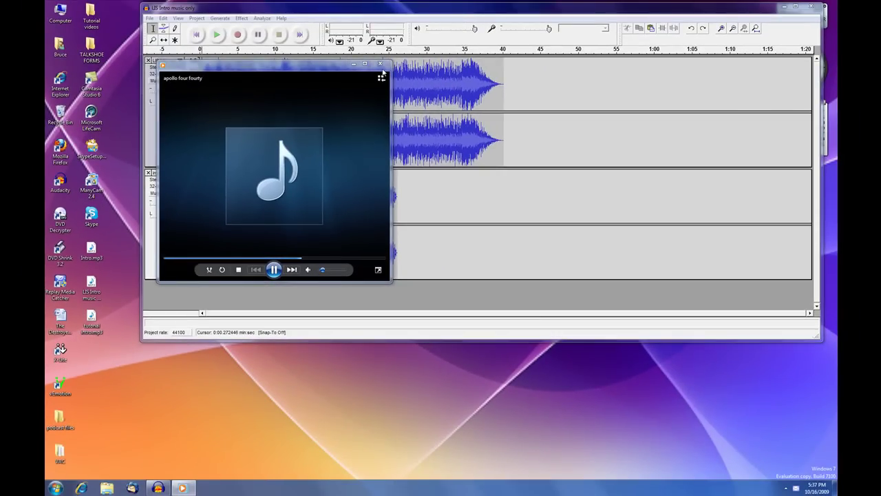
Close Windows Media Player, then close Audacity to bring up its save-changes prompt
{"action": "left_click", "coordinate": [380, 64]}
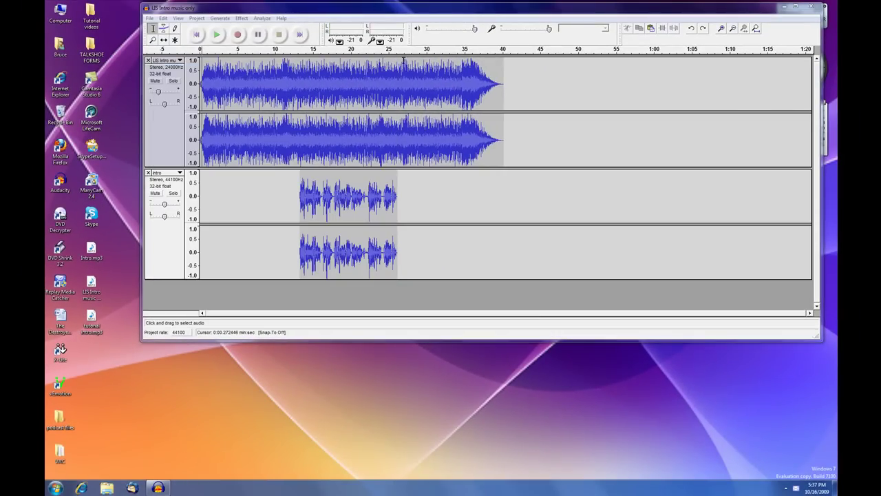
{"action": "left_click", "coordinate": [810, 7]}
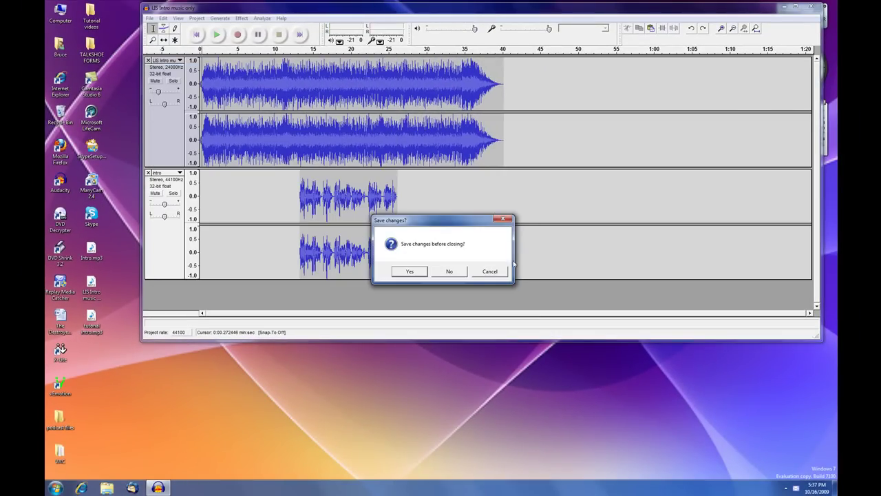